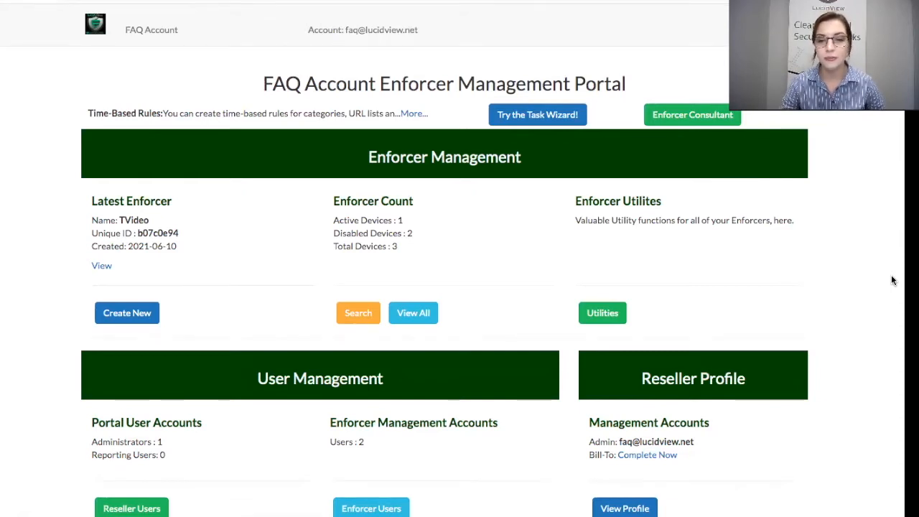
- Open the report branding settings from the Custom Branding section of the management portal
scroll(893, 280, down, 3)
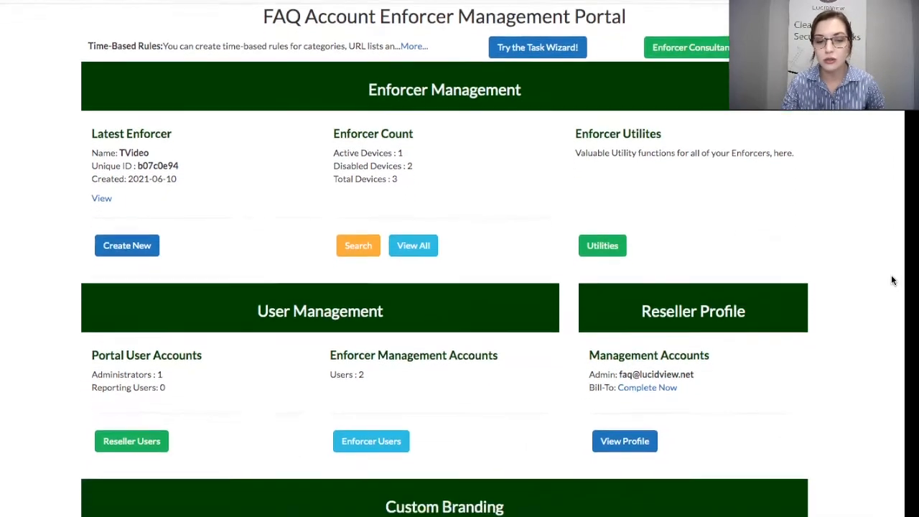
scroll(893, 280, down, 2)
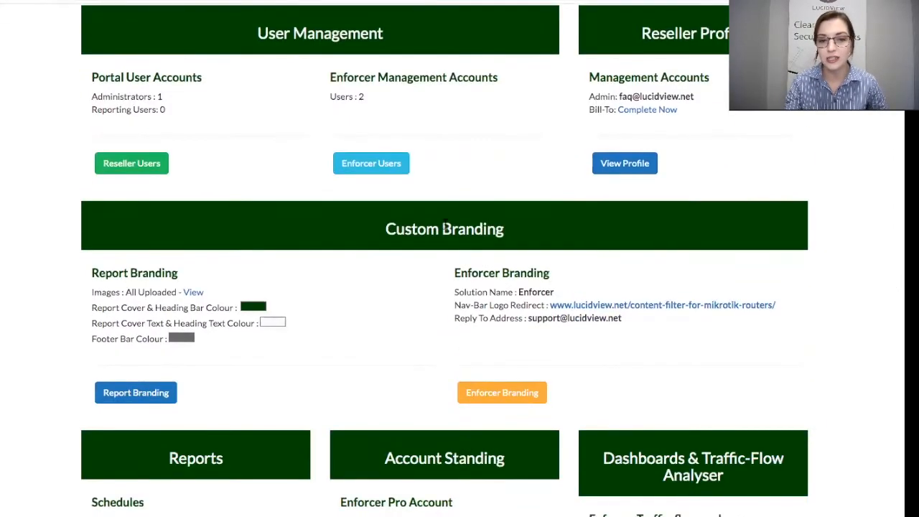
drag(380, 230, 538, 239)
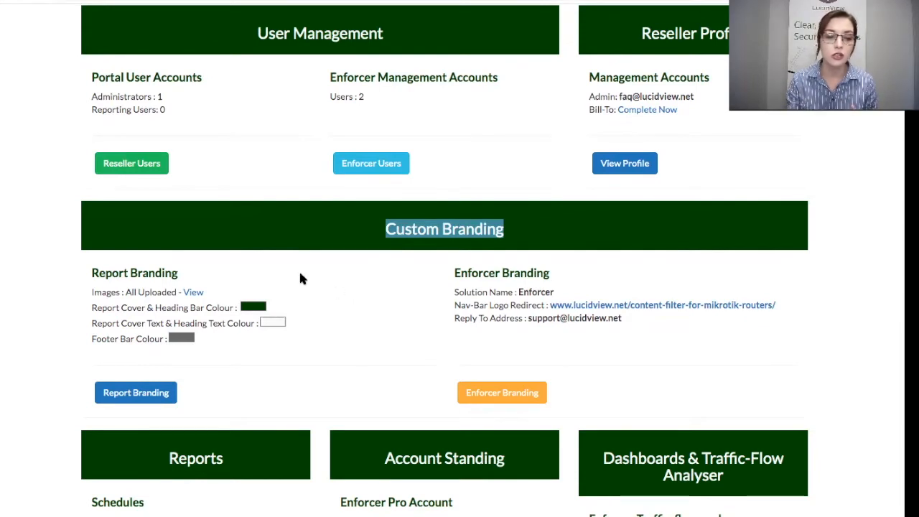
click(250, 274)
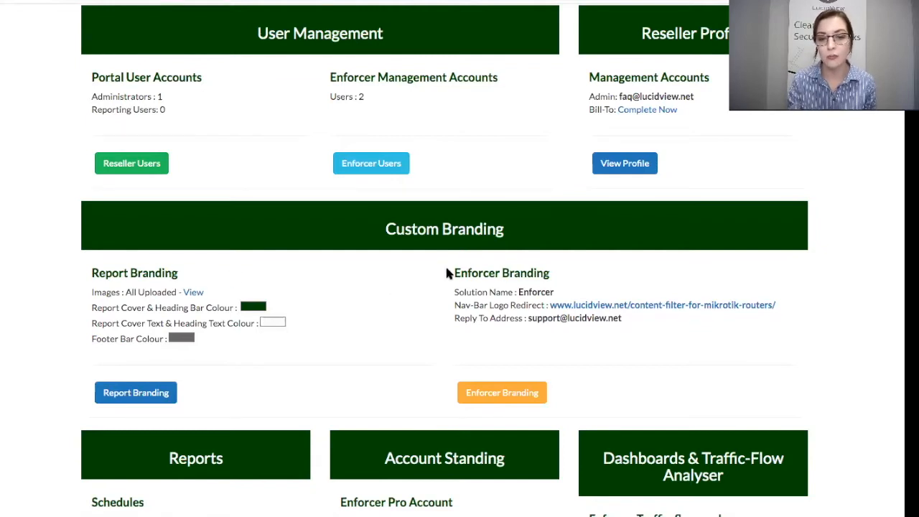
drag(447, 273, 586, 275)
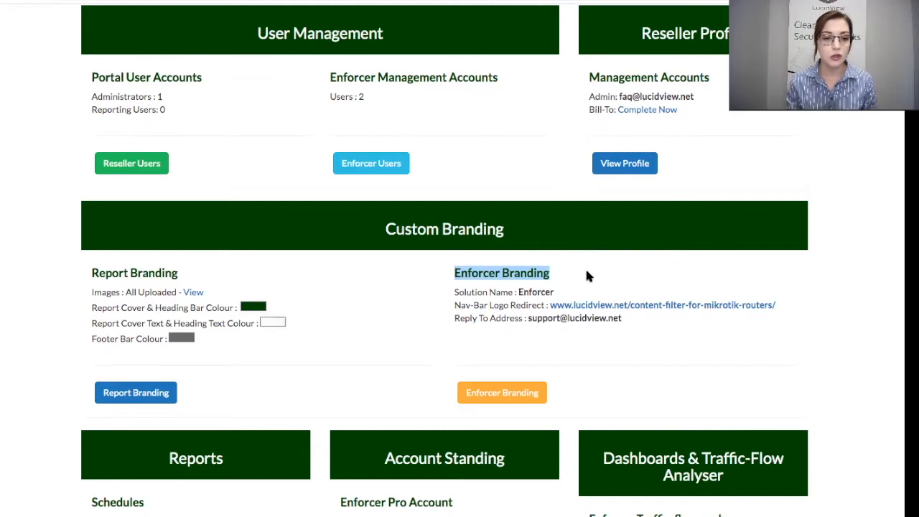
click(246, 272)
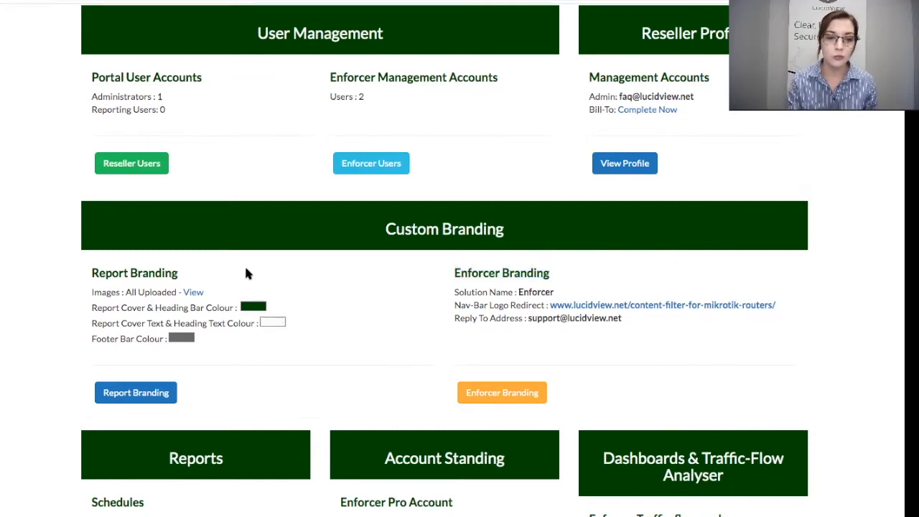
click(129, 395)
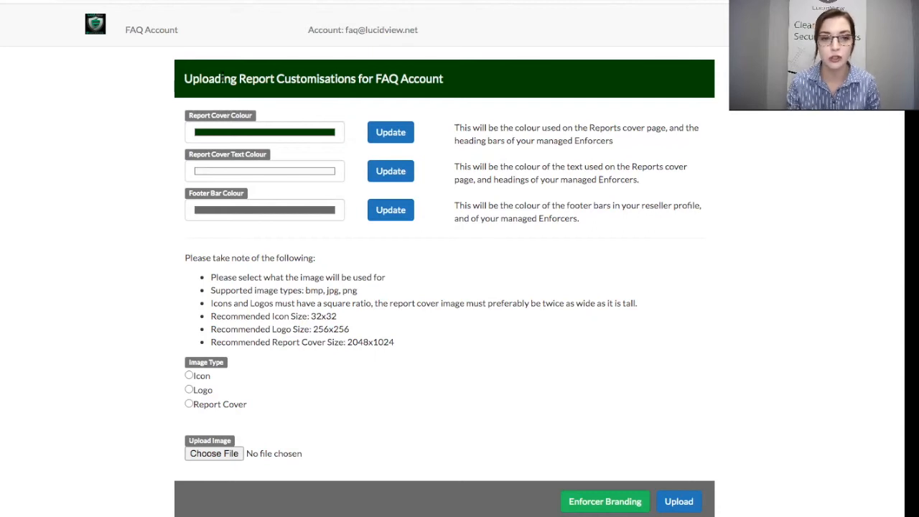
drag(179, 67, 593, 86)
click(592, 87)
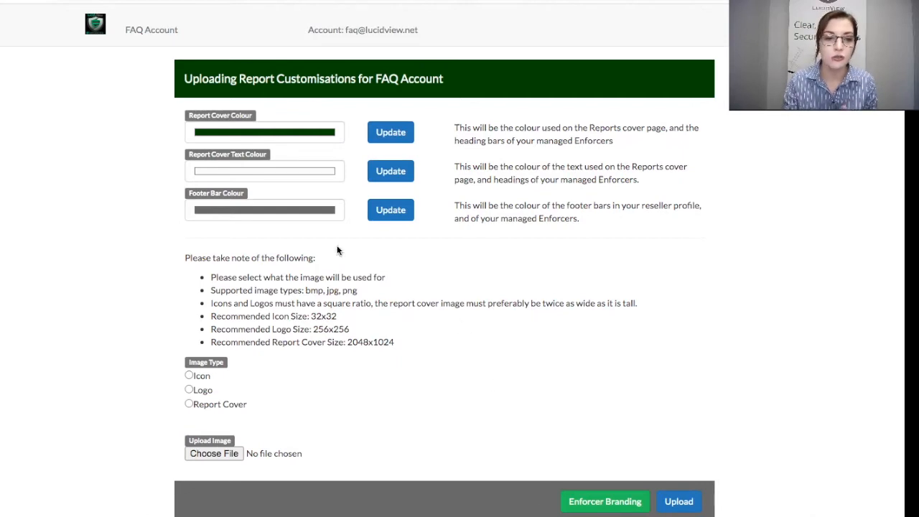
- Set the report cover colour to dark violet-blue, RGB 26, 9, 108, and save it
click(278, 136)
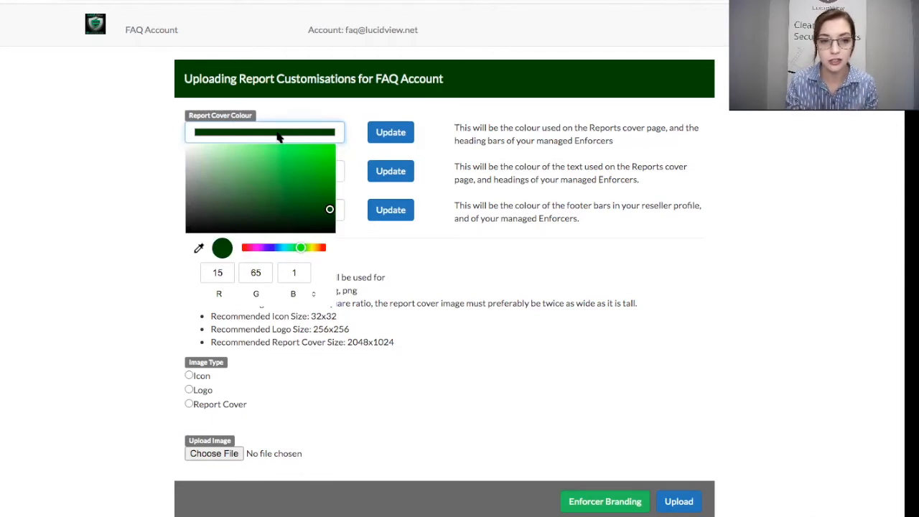
drag(302, 248, 266, 248)
drag(317, 157, 321, 196)
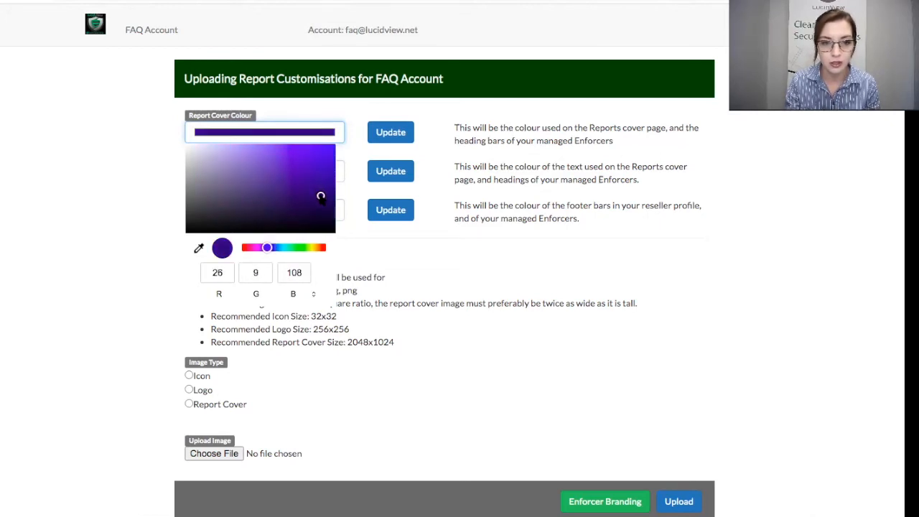
click(385, 141)
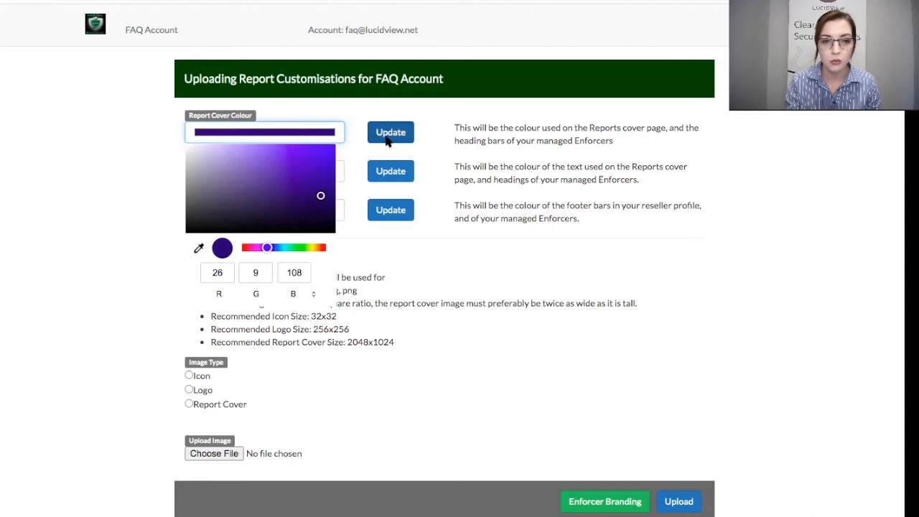
click(381, 141)
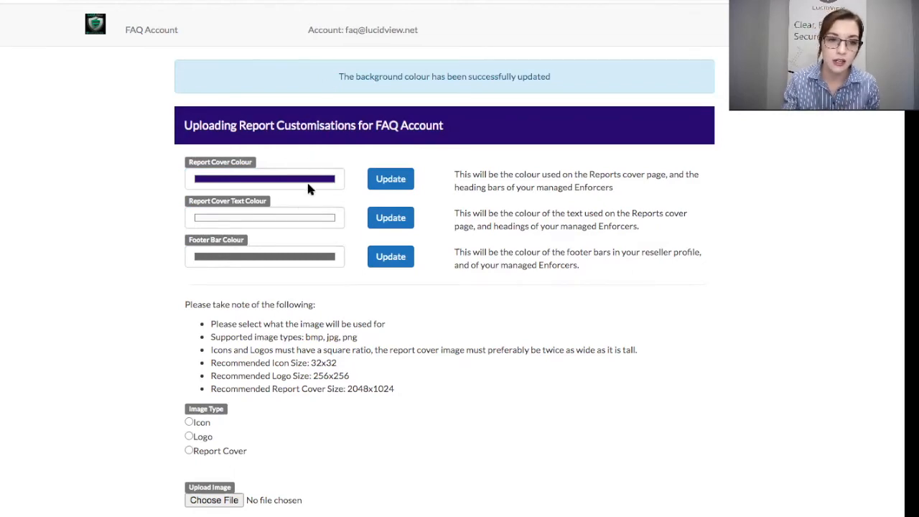
- Set the report cover text colour to light blue, RGB 59, 189, 206, and save it
click(278, 220)
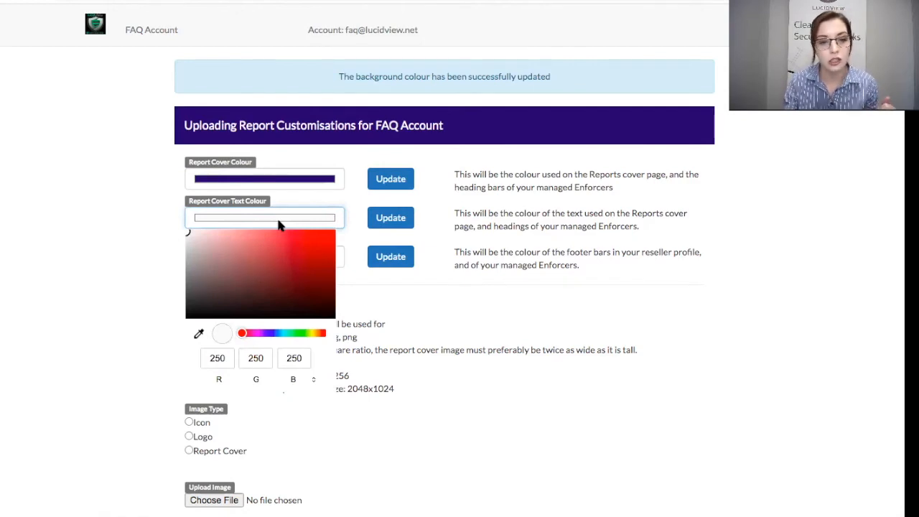
drag(242, 333, 283, 336)
click(255, 242)
drag(255, 241, 290, 248)
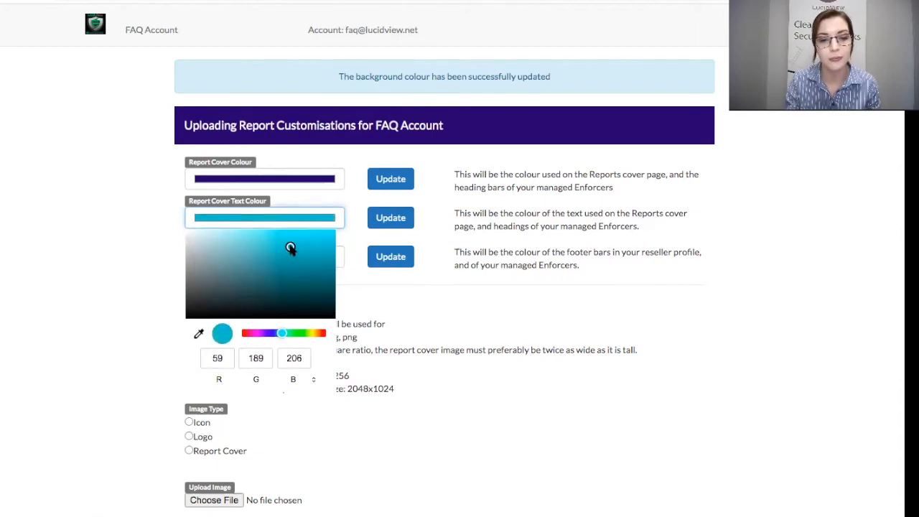
click(392, 219)
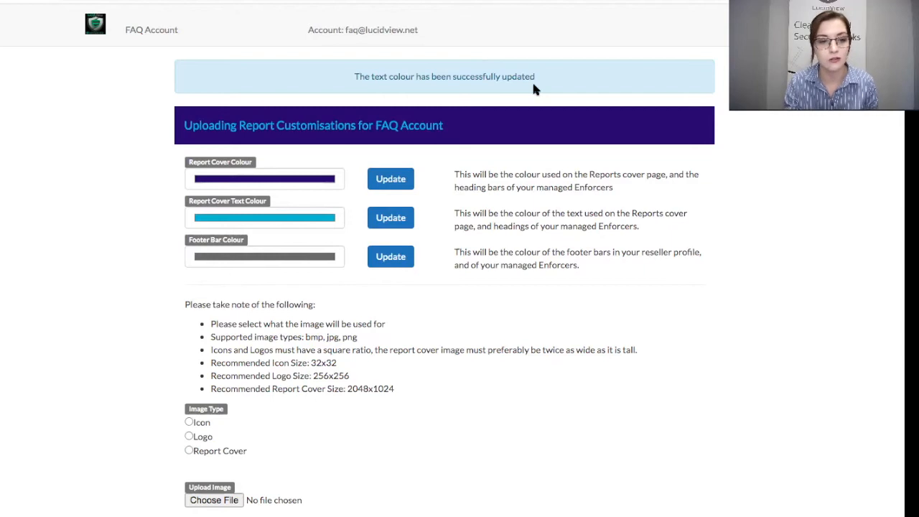
- Set the footer bar colour to purple, RGB 137, 41, 188, save it, and check the page's footer bar
click(298, 259)
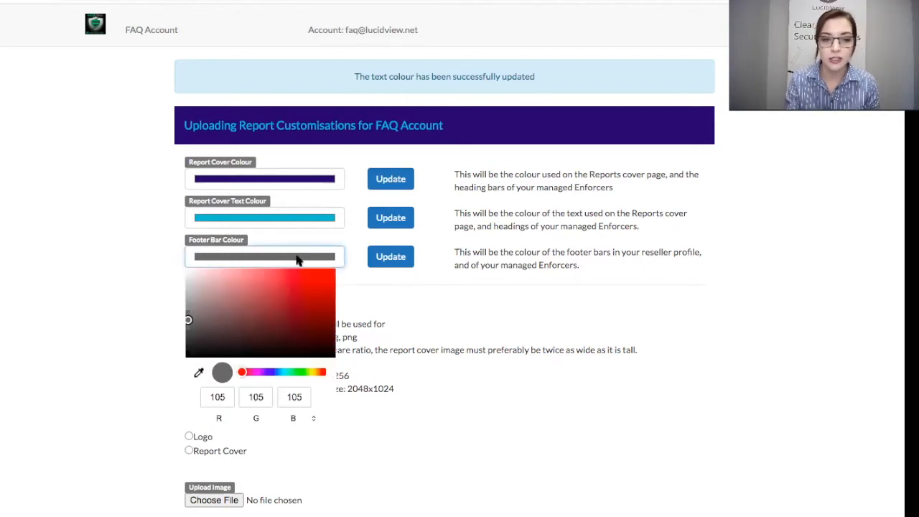
drag(243, 371, 260, 372)
drag(188, 321, 301, 295)
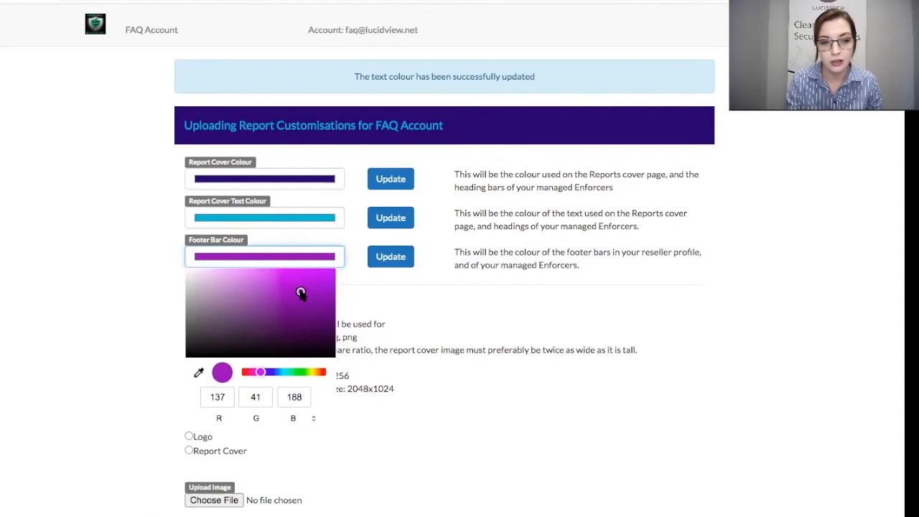
click(392, 259)
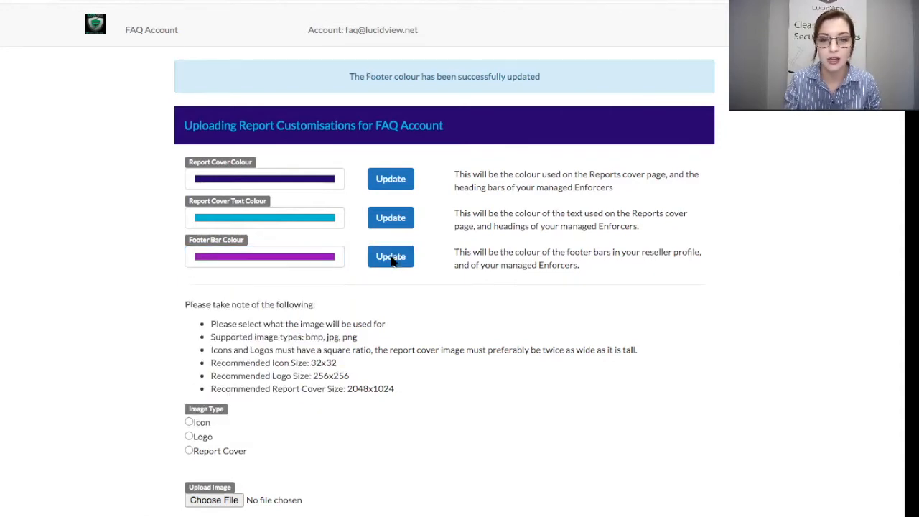
scroll(390, 261, down, 1)
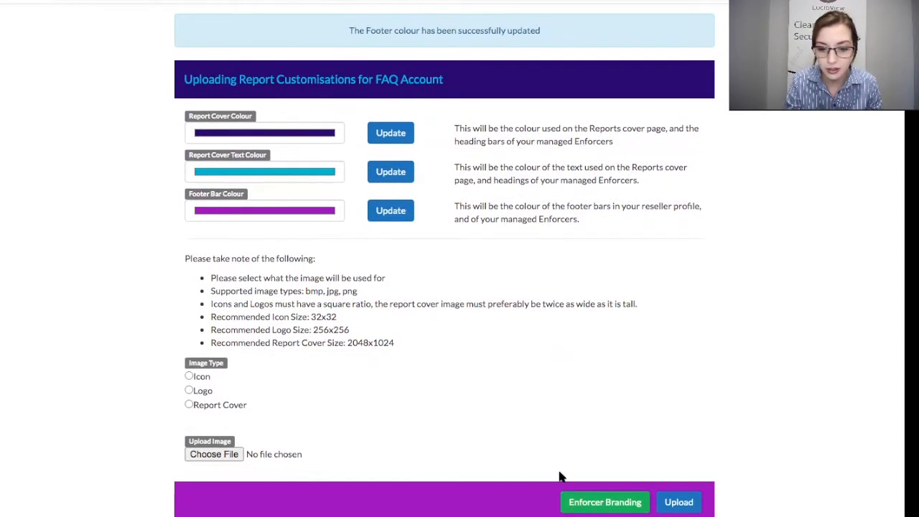
scroll(511, 402, up, 1)
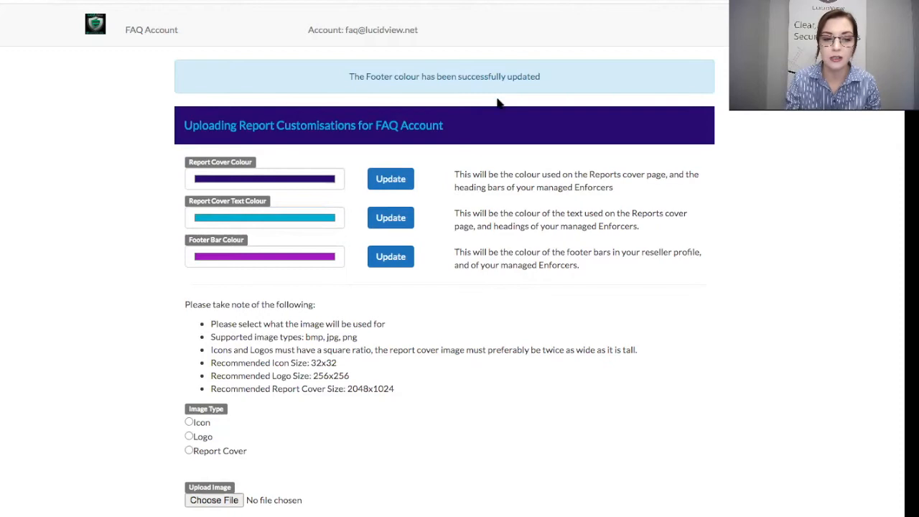
- Upload Icon.ico as the account's branding image of type Icon
scroll(447, 312, down, 1)
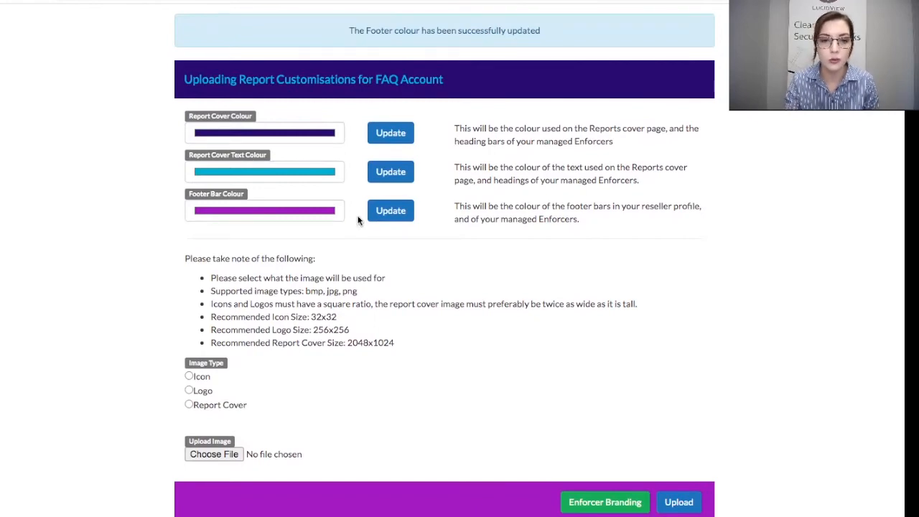
scroll(314, 184, up, 1)
scroll(314, 185, down, 1)
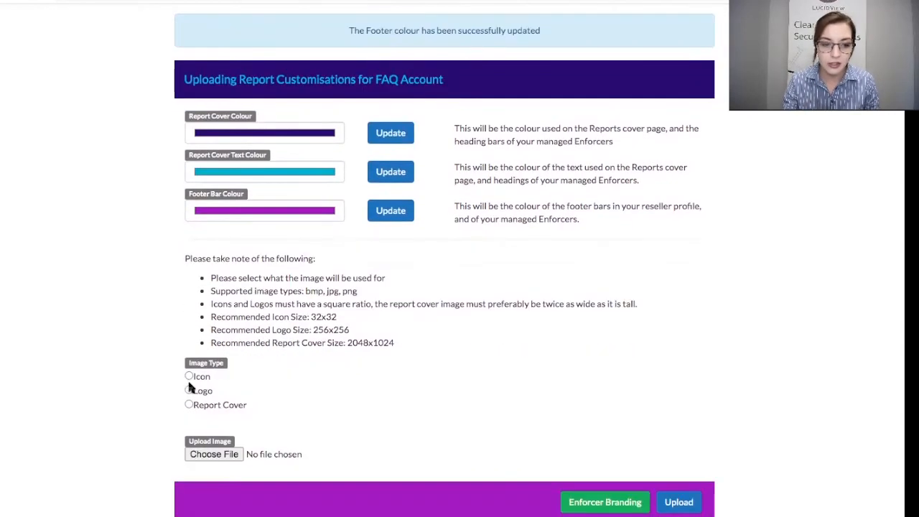
click(189, 376)
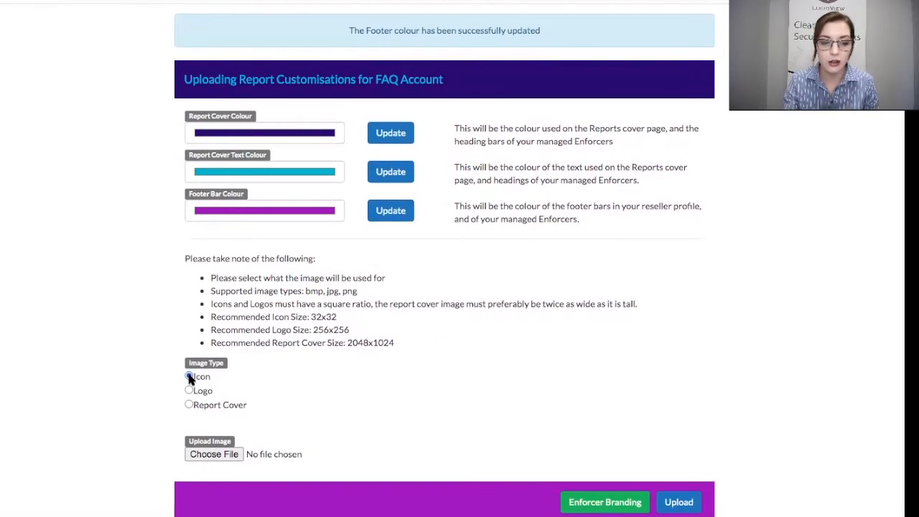
click(221, 459)
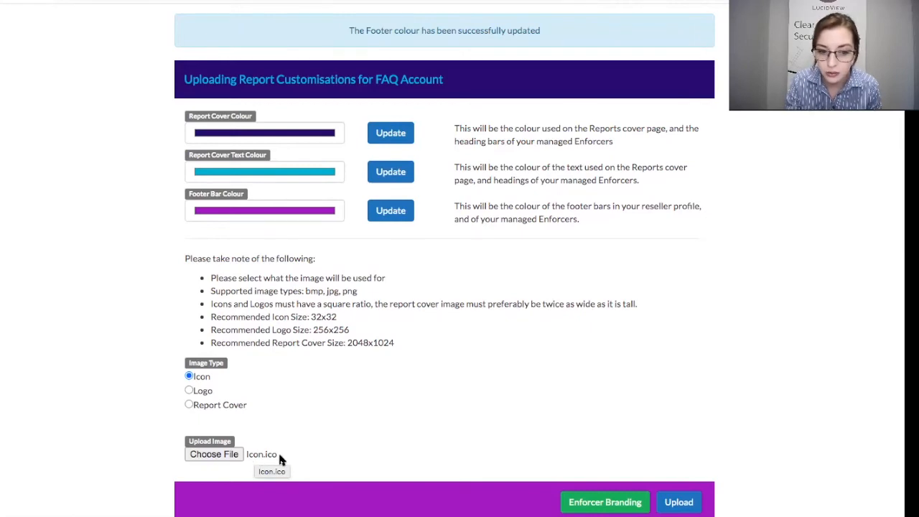
click(677, 503)
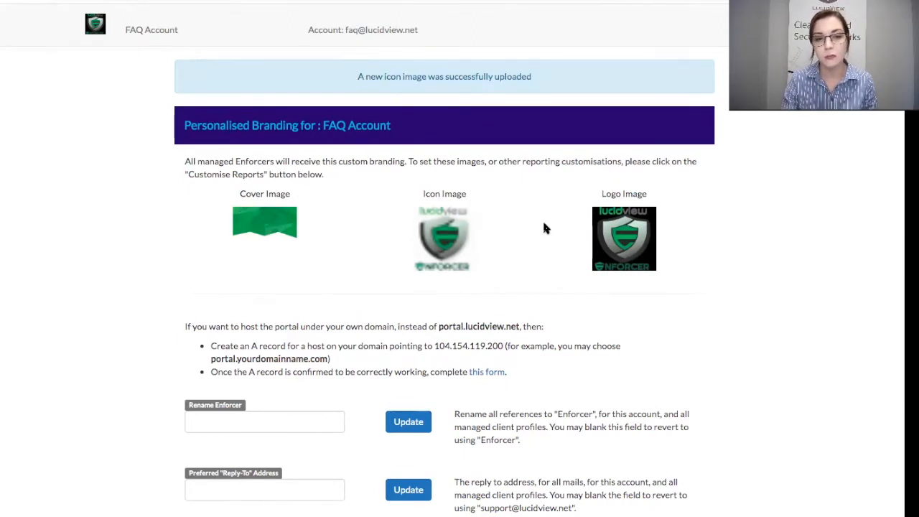
- Return to the report customisations and upload a new branding image of type Logo
scroll(543, 228, down, 2)
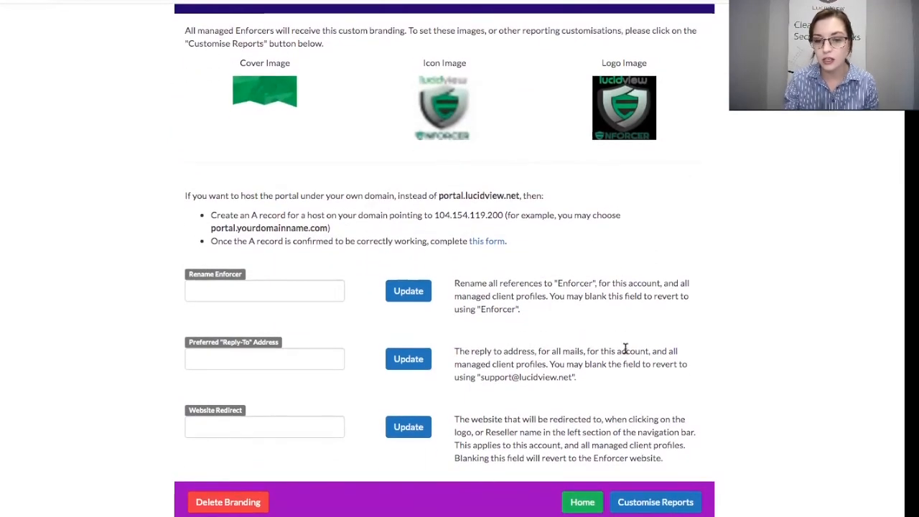
click(650, 503)
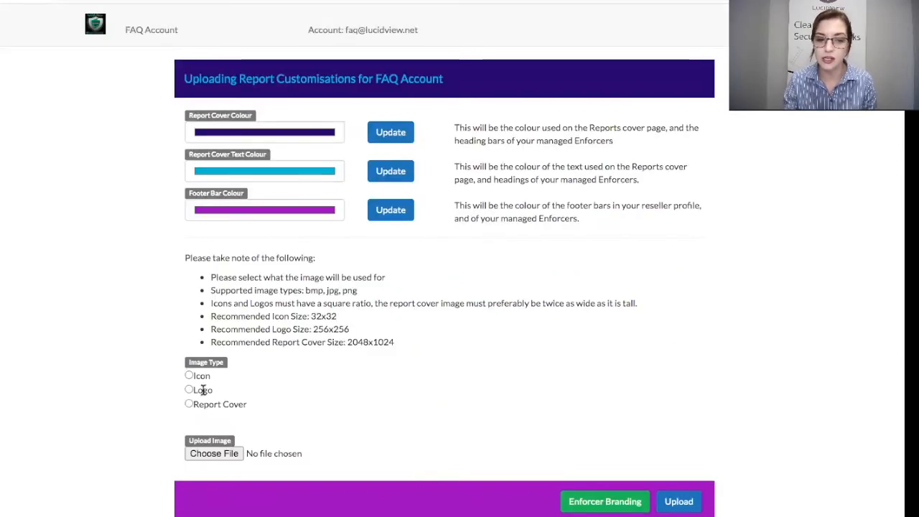
click(189, 390)
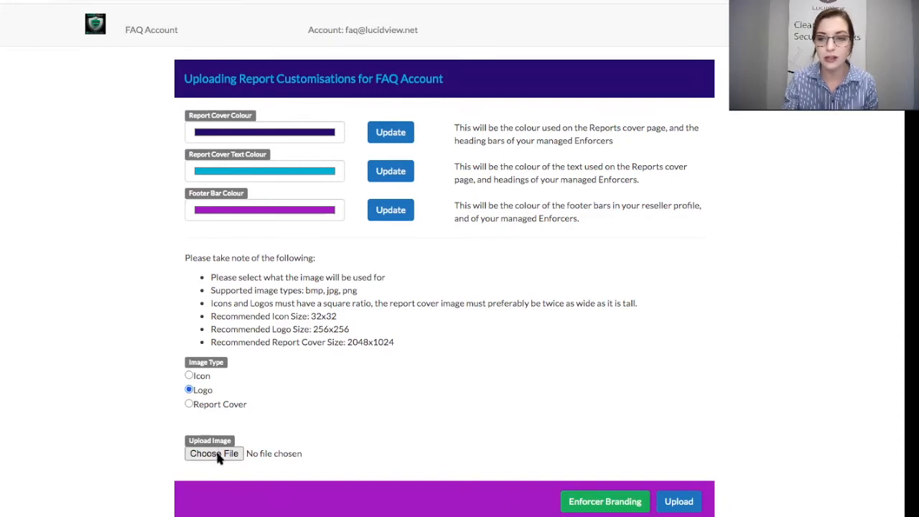
click(681, 503)
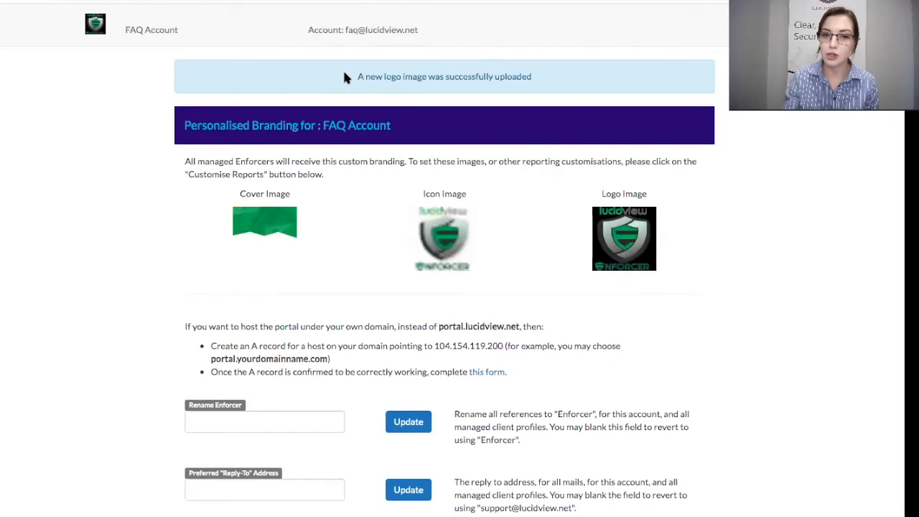
- Return to the report customisations and upload a new image of type Report Cover
scroll(529, 410, down, 2)
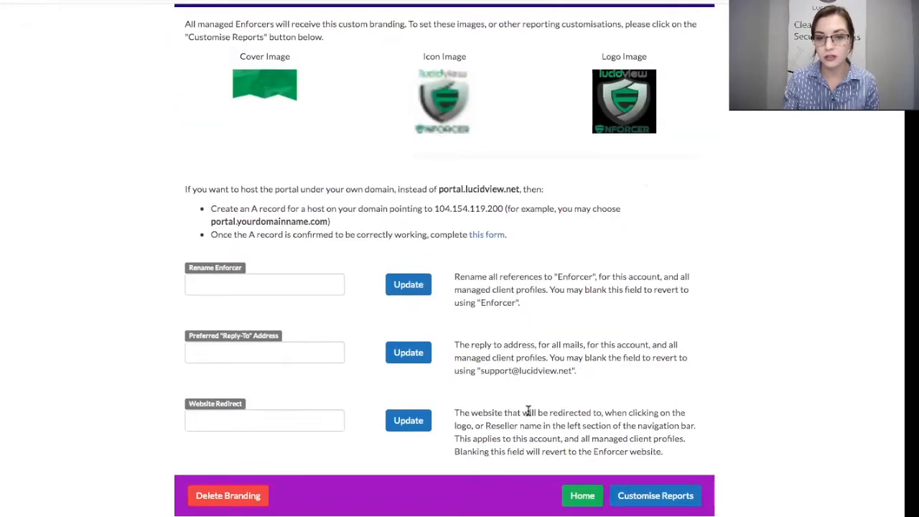
click(628, 503)
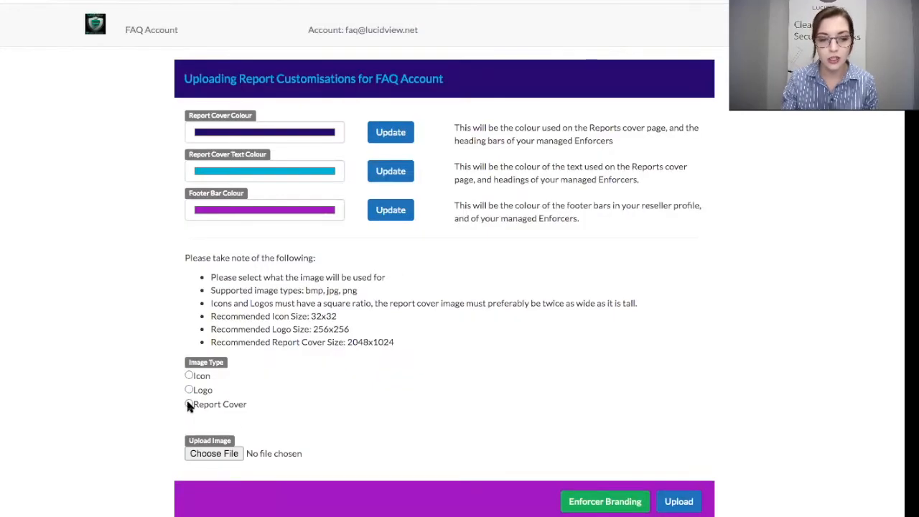
click(188, 405)
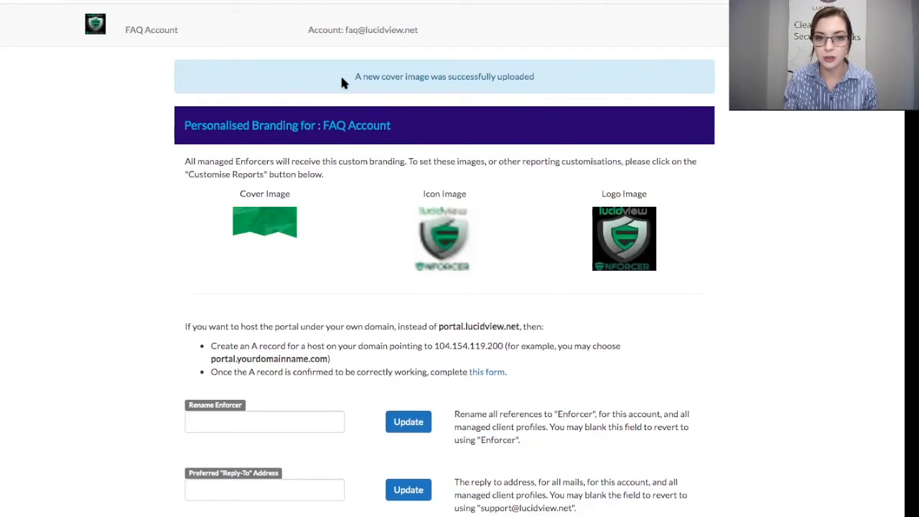
- Reopen the report customisations page and go from it to the Enforcer branding page
scroll(603, 107, down, 3)
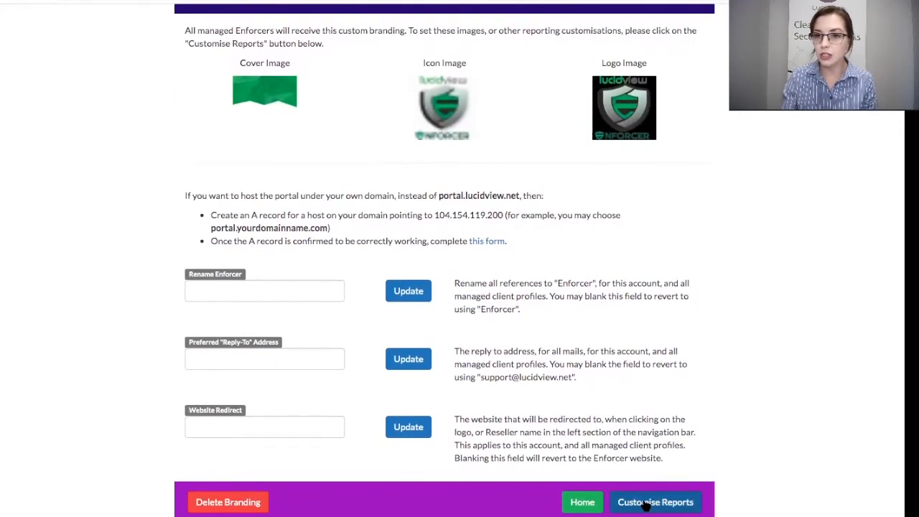
click(645, 503)
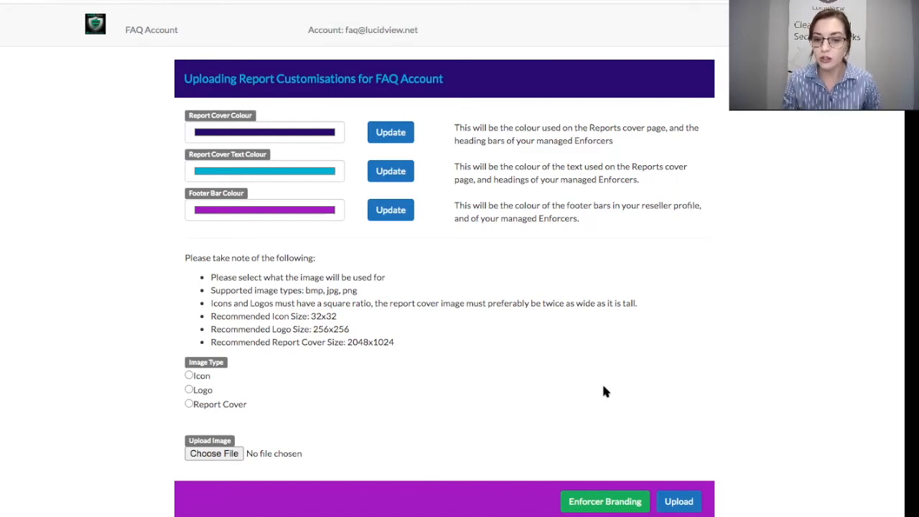
click(603, 502)
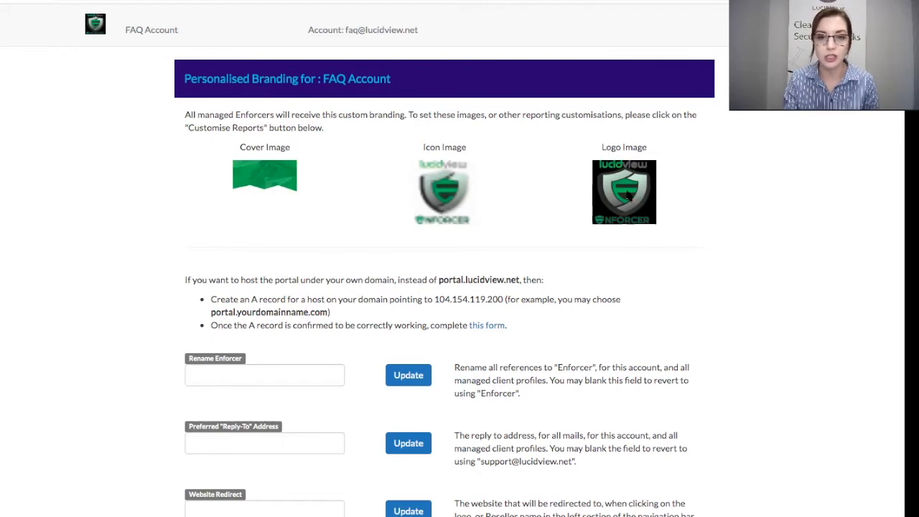
- Rename all Enforcer references for the account and its managed client profiles to "Dynamite" and apply the update
scroll(365, 214, down, 2)
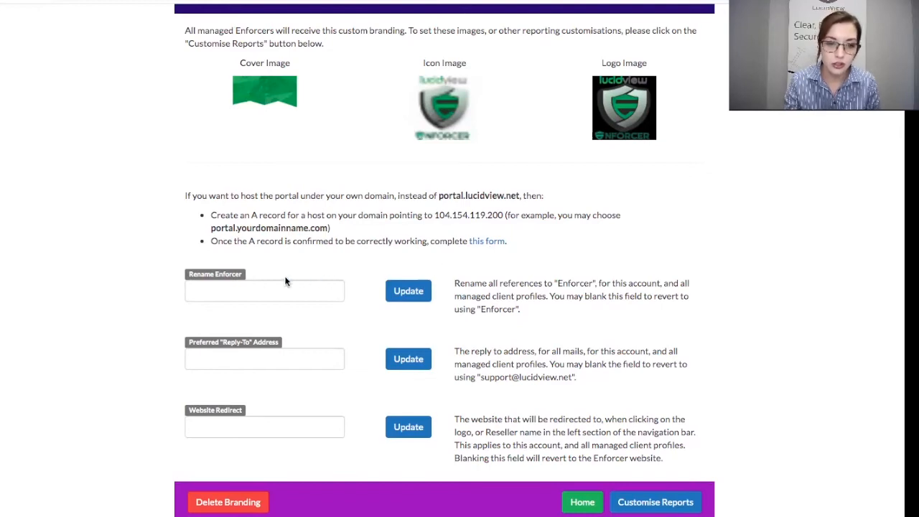
click(244, 293)
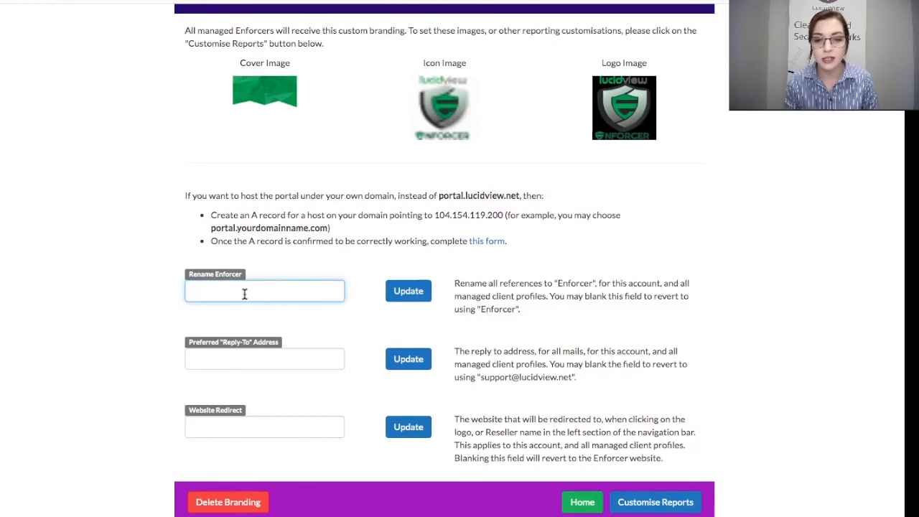
text(Dynamite)
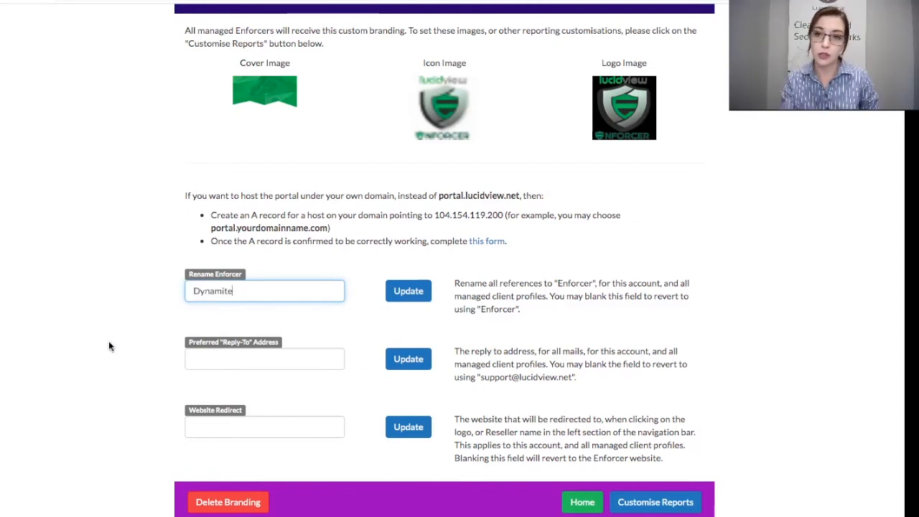
click(405, 299)
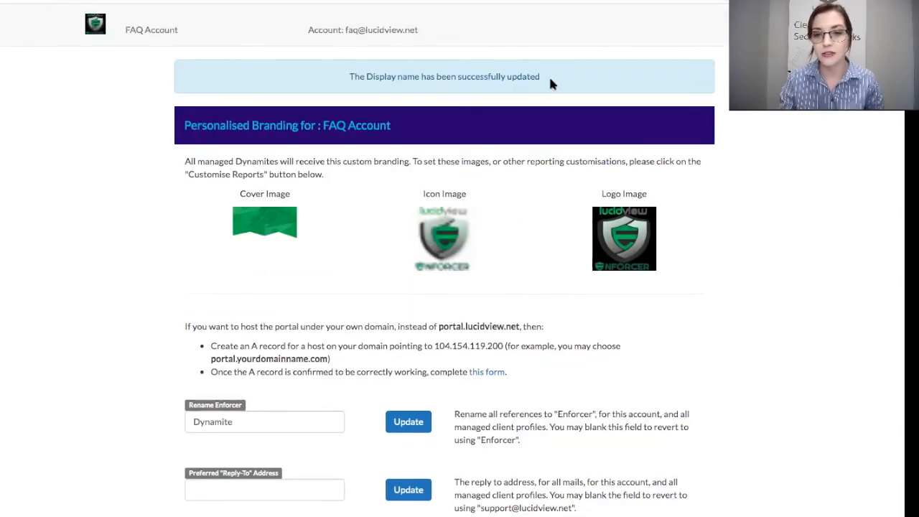
- Examine the Preferred "Reply-To" Address and Website Redirect settings, placing the cursor in each field
scroll(549, 83, down, 2)
click(270, 361)
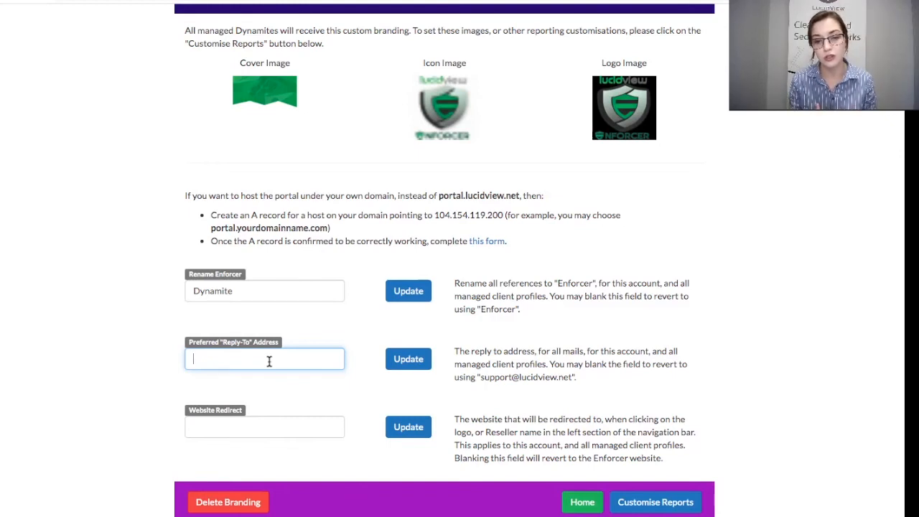
click(262, 425)
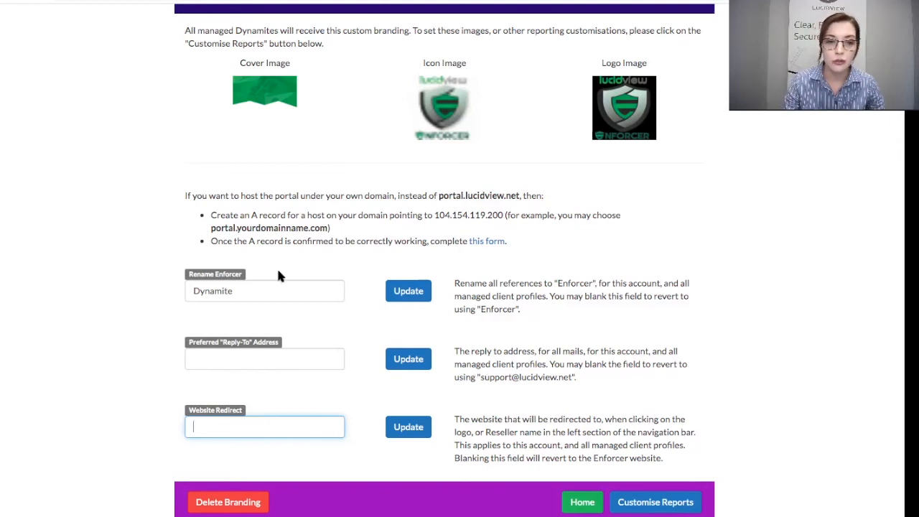
- Try the account logo's website link and review the personalised branding page again
scroll(281, 276, up, 2)
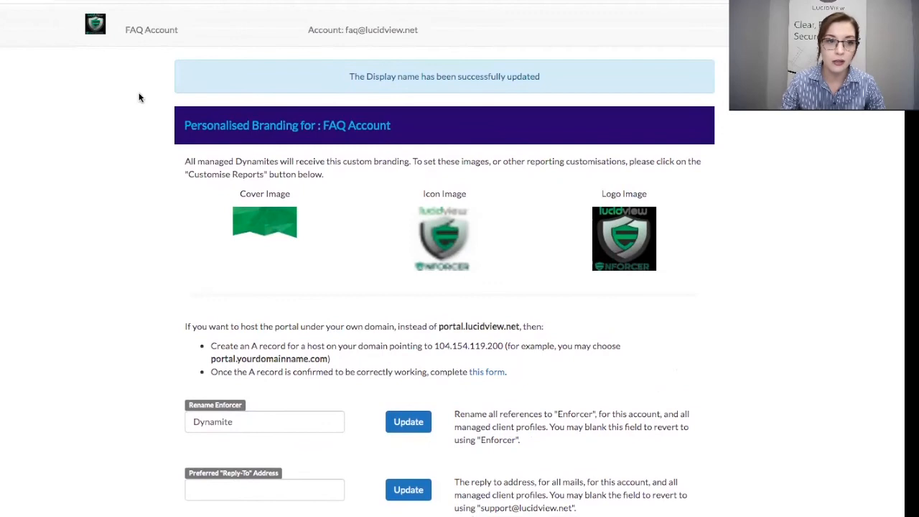
click(96, 27)
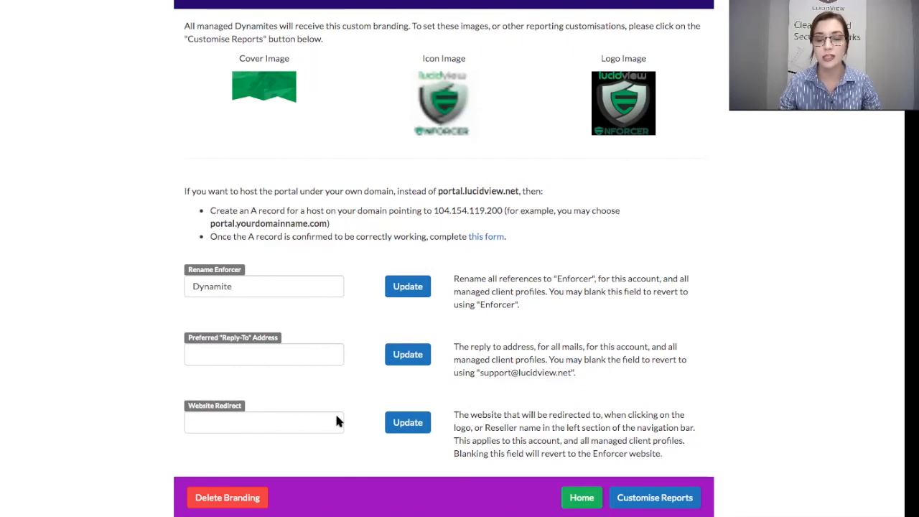
scroll(336, 418, up, 3)
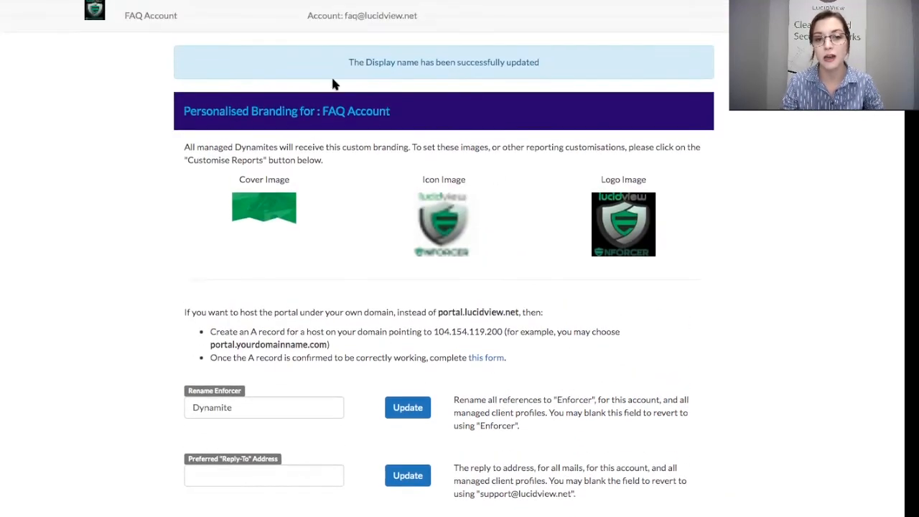